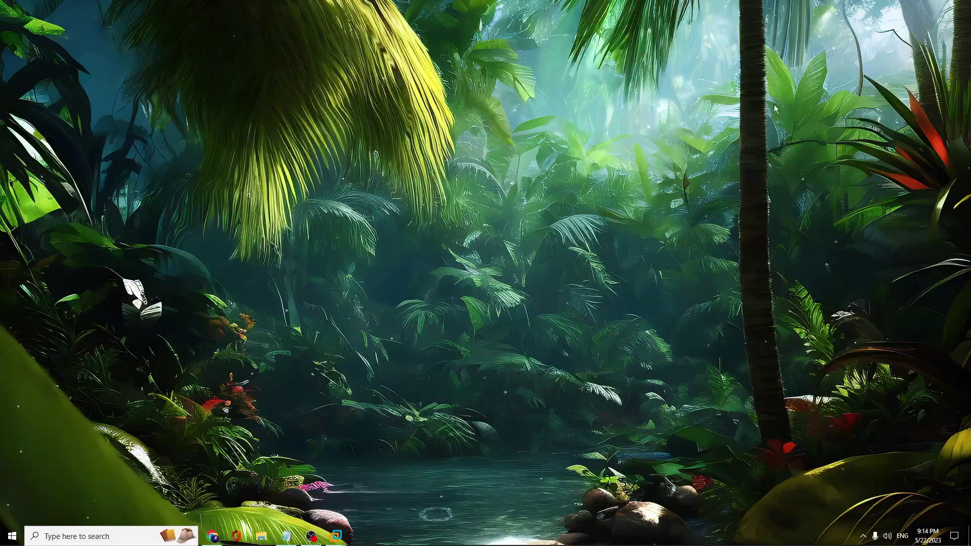
# - Run DISM /Online /Cleanup-Image /RestoreHealth in an administrator Command Prompt and minimize it
pyautogui.click(162, 534)
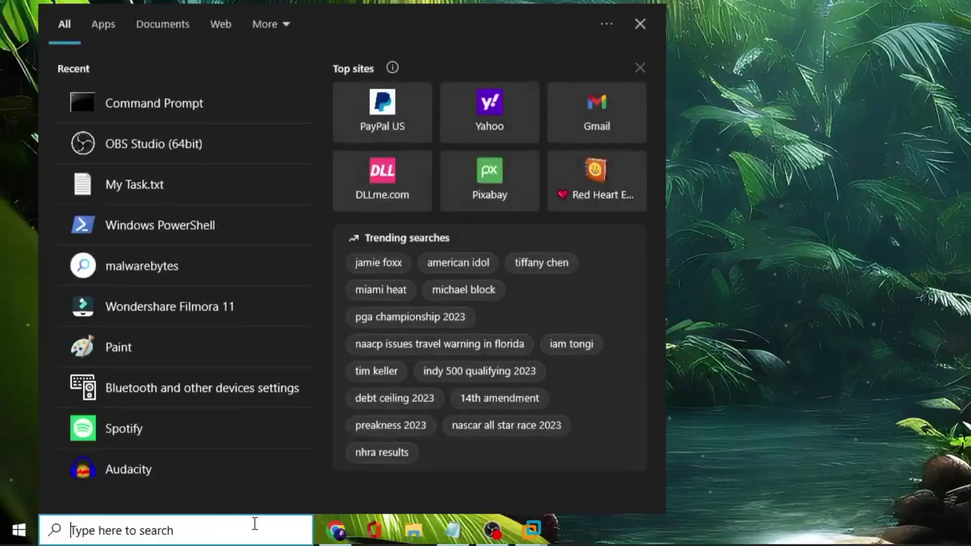
pyautogui.write('cmd')
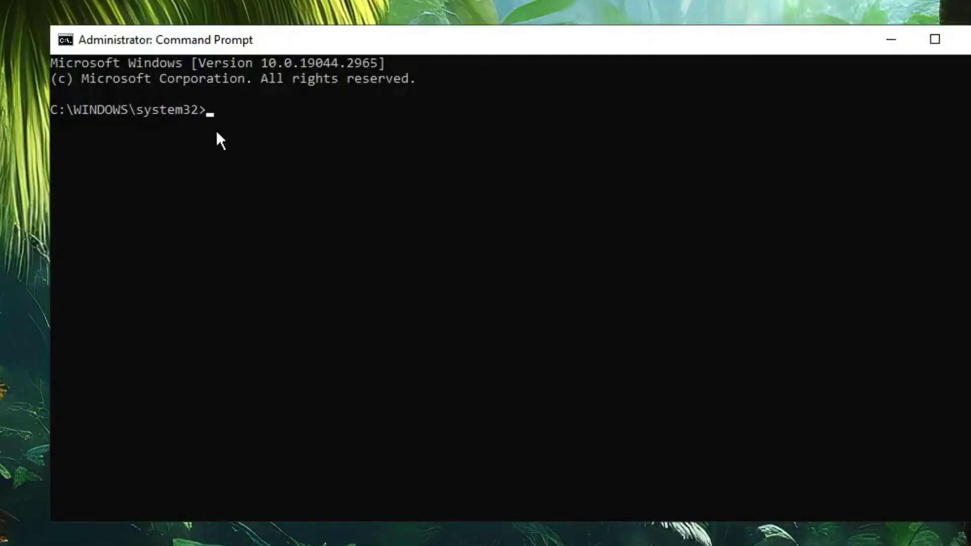
pyautogui.write('DISM /Online /Cleanup-Image /RestoreHealth')
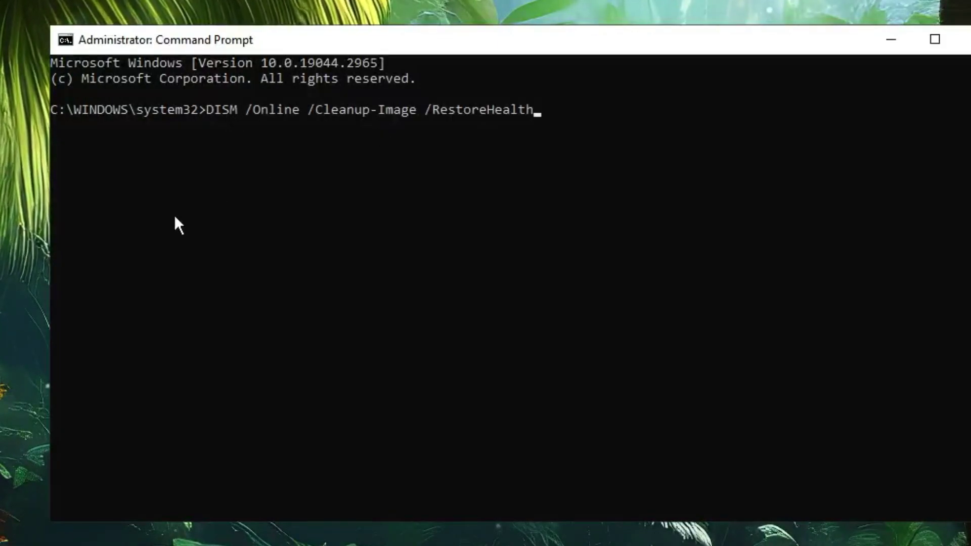
pyautogui.press('Return')
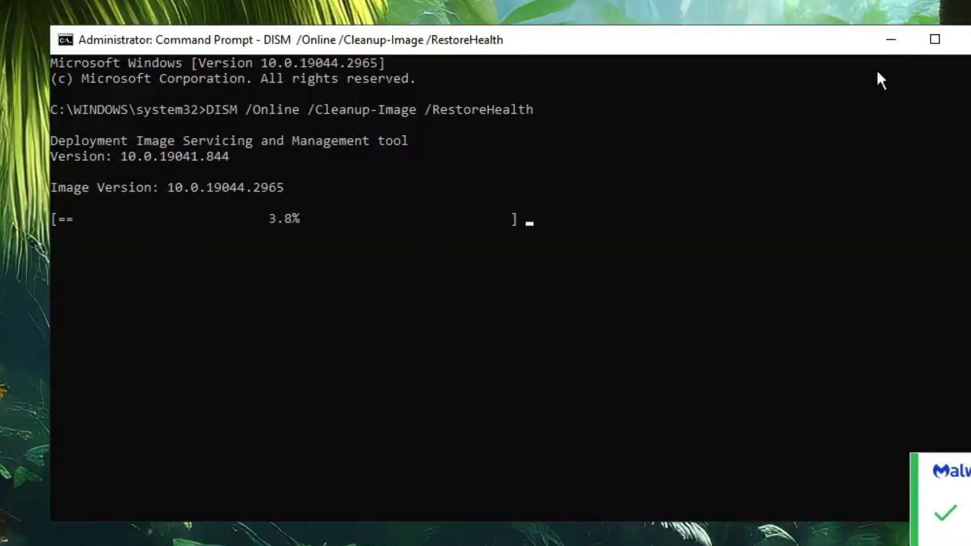
pyautogui.click(891, 39)
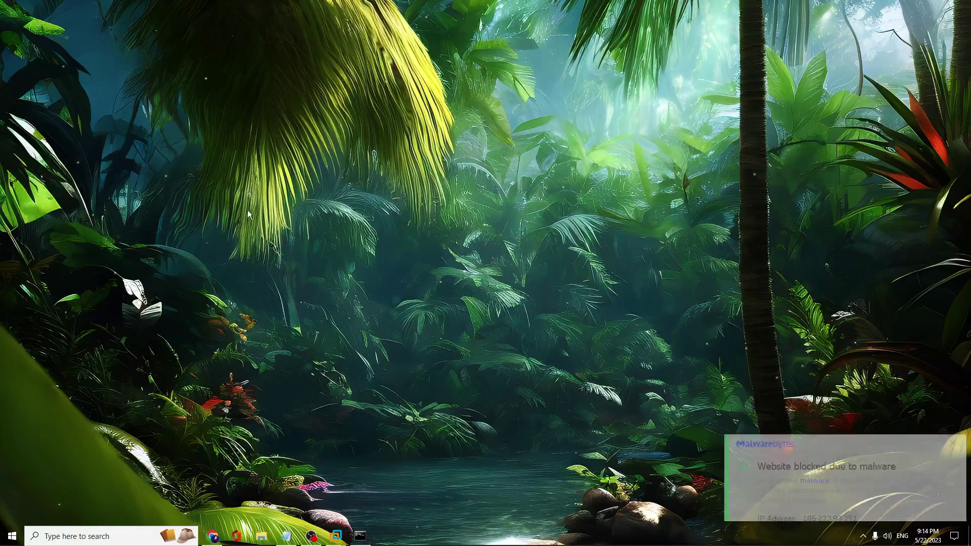
# - Open Power Options with powercfg.cpl and go to 'Choose what the power buttons do'
pyautogui.click(108, 537)
pyautogui.write('pow')
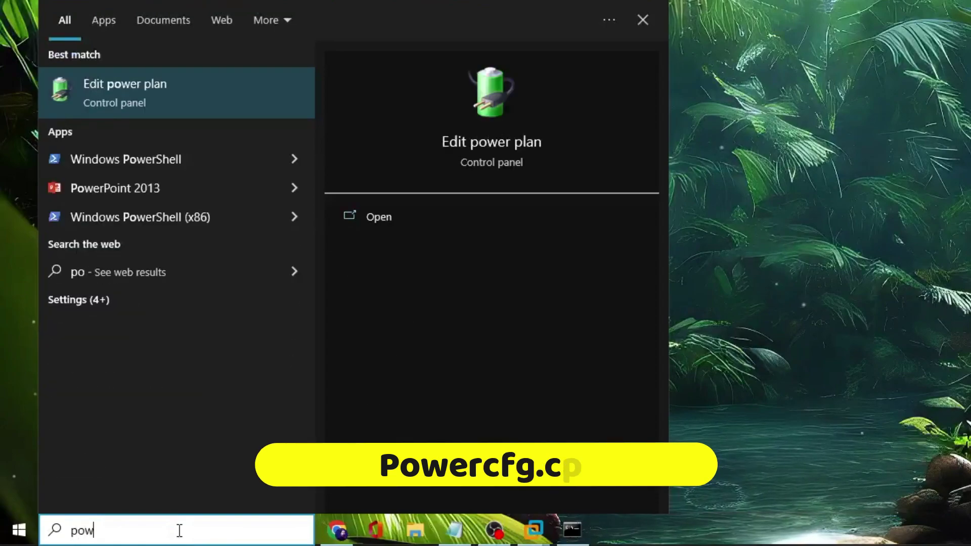
pyautogui.write('ercfg.cp')
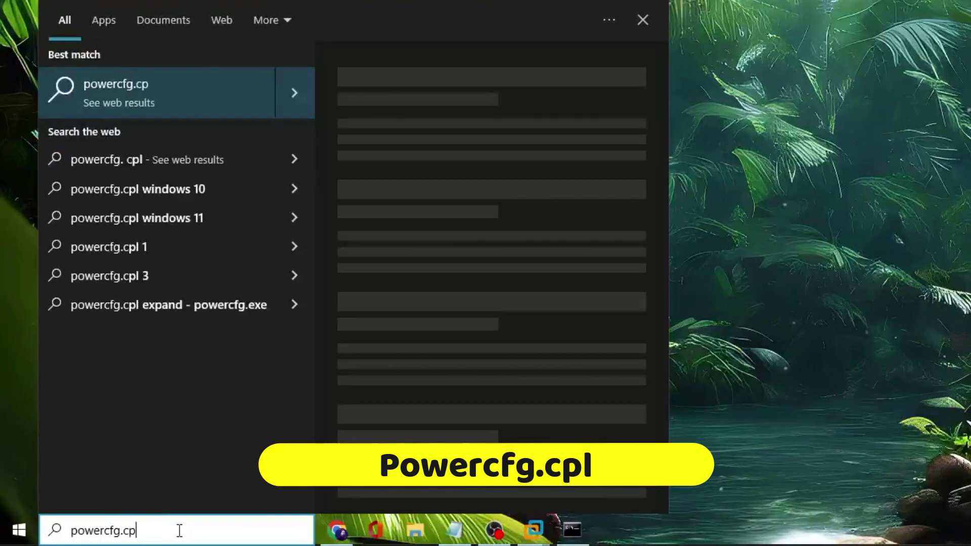
pyautogui.write('l')
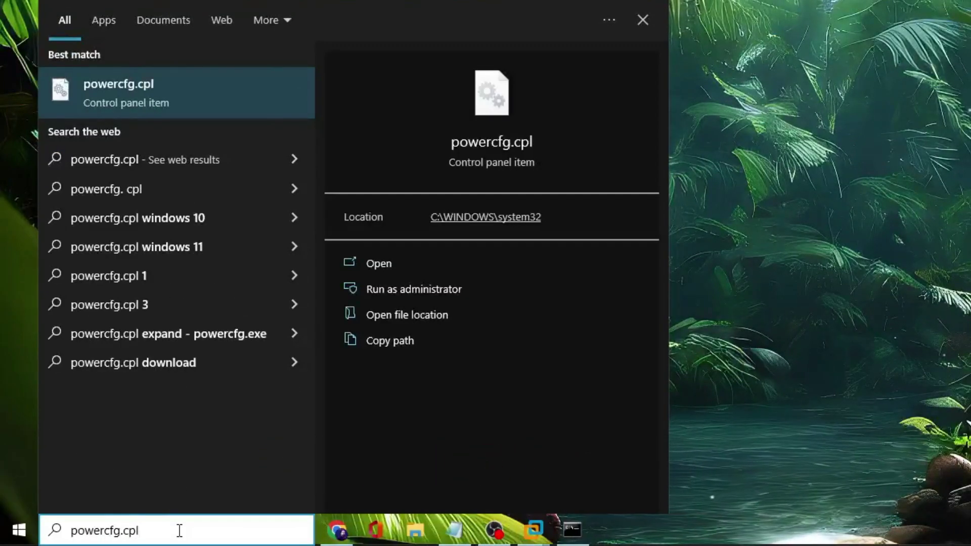
pyautogui.press('Return')
pyautogui.click(259, 216)
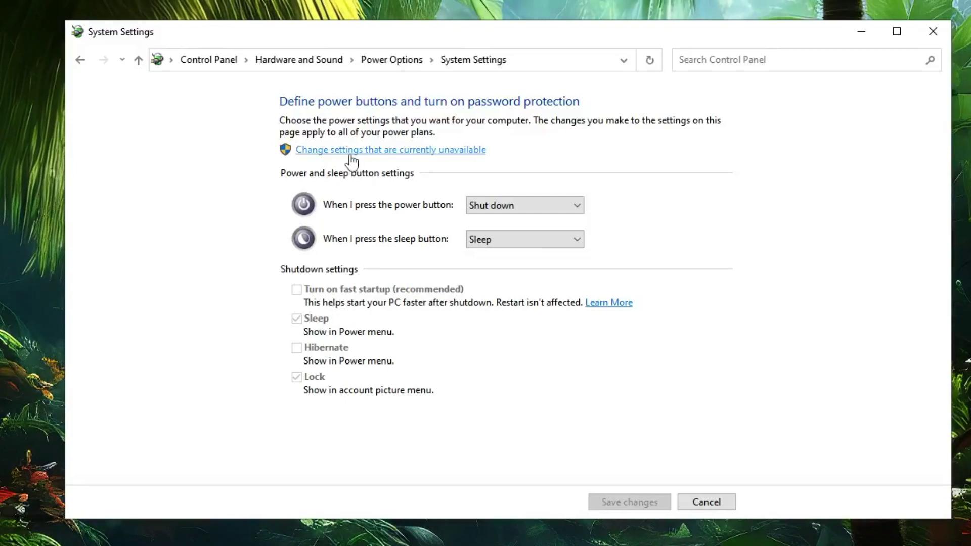
# - Unlock the shutdown settings, enable 'Turn on fast startup' and save the change
pyautogui.click(439, 150)
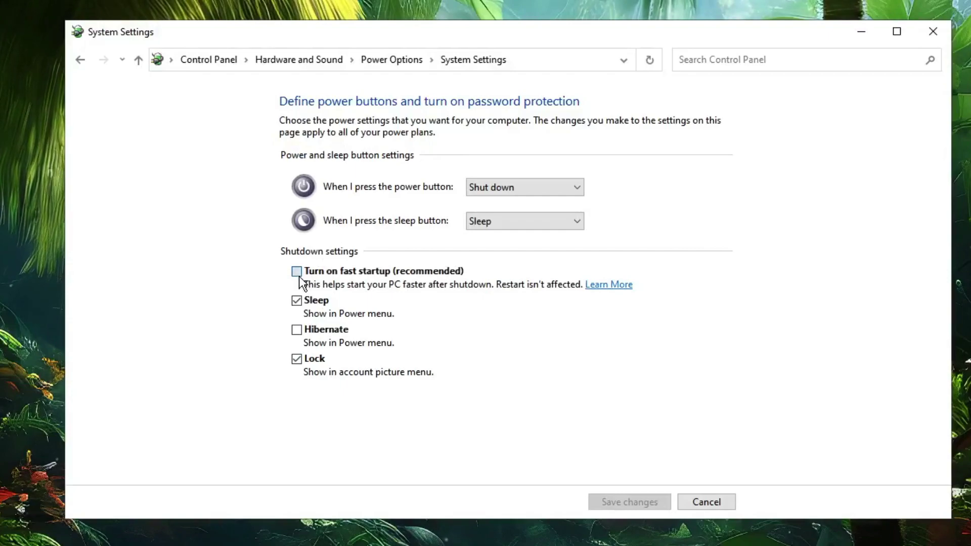
pyautogui.click(641, 506)
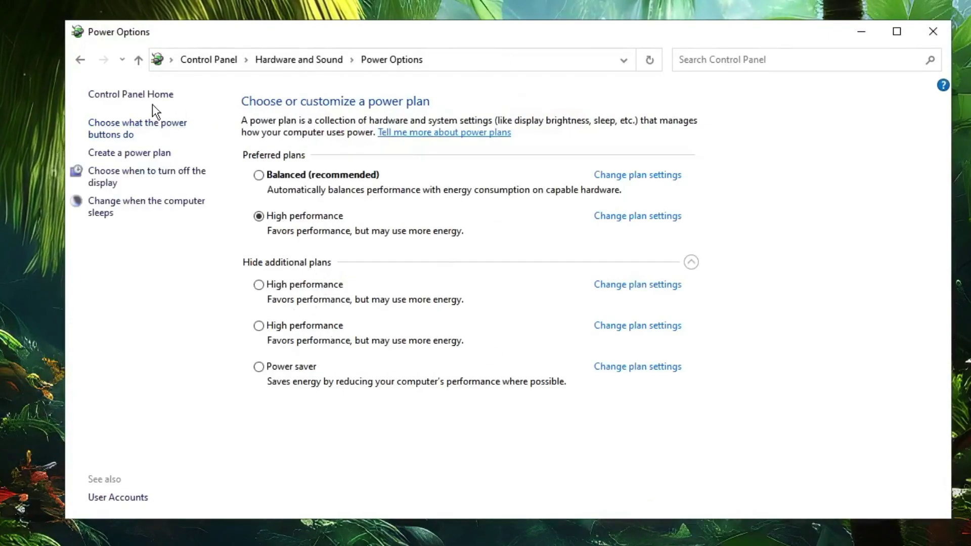
pyautogui.click(152, 133)
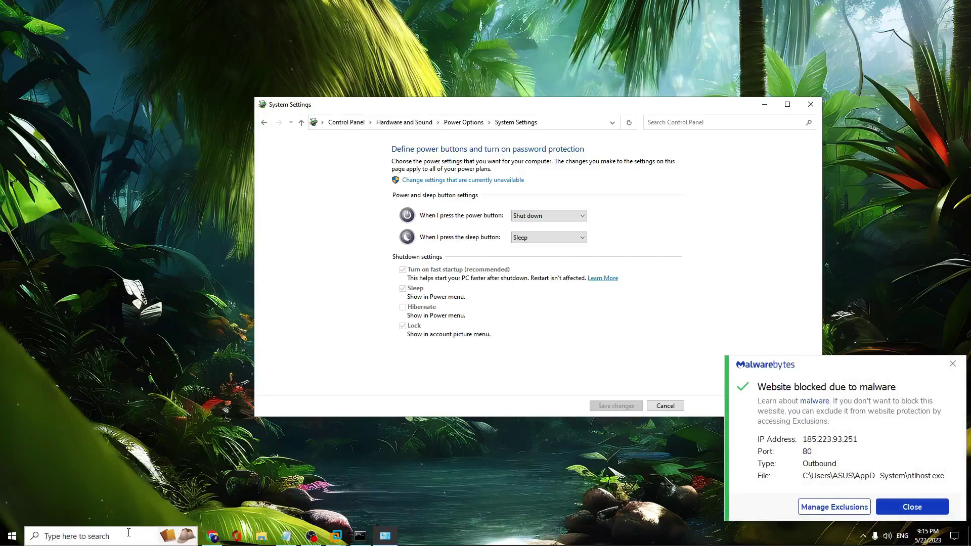
# - Launch Command Prompt as administrator to run powercfg /hibernate on
pyautogui.click(128, 533)
pyautogui.write('cmd')
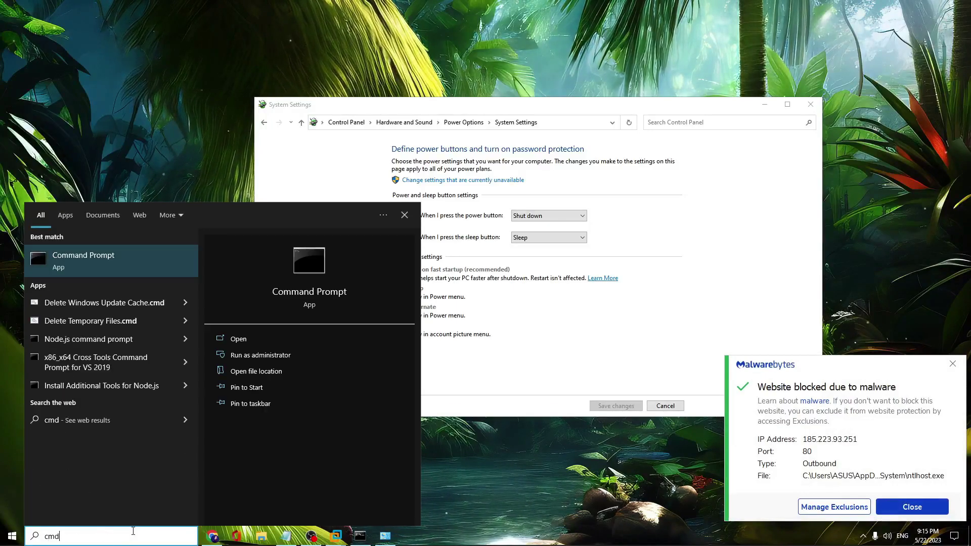
pyautogui.click(279, 356)
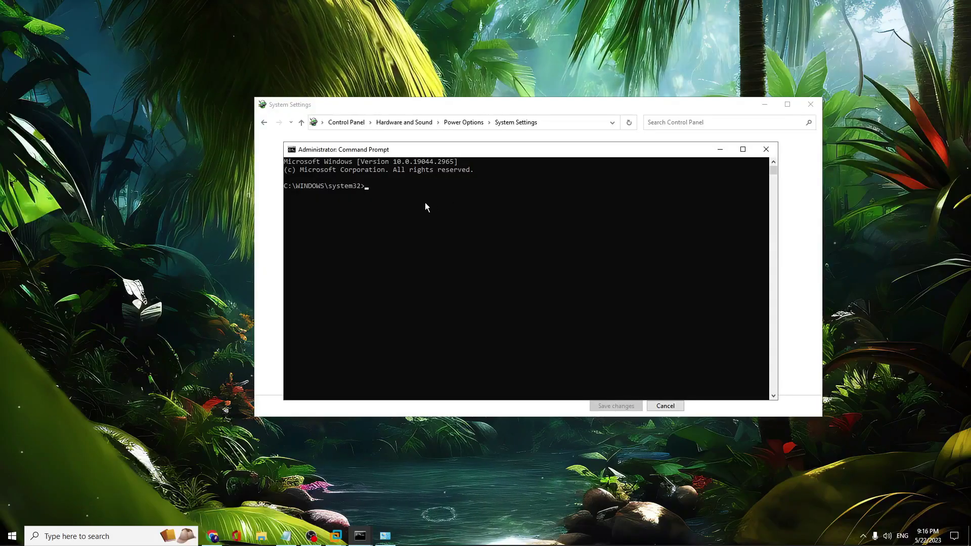
pyautogui.write('powercfg ')
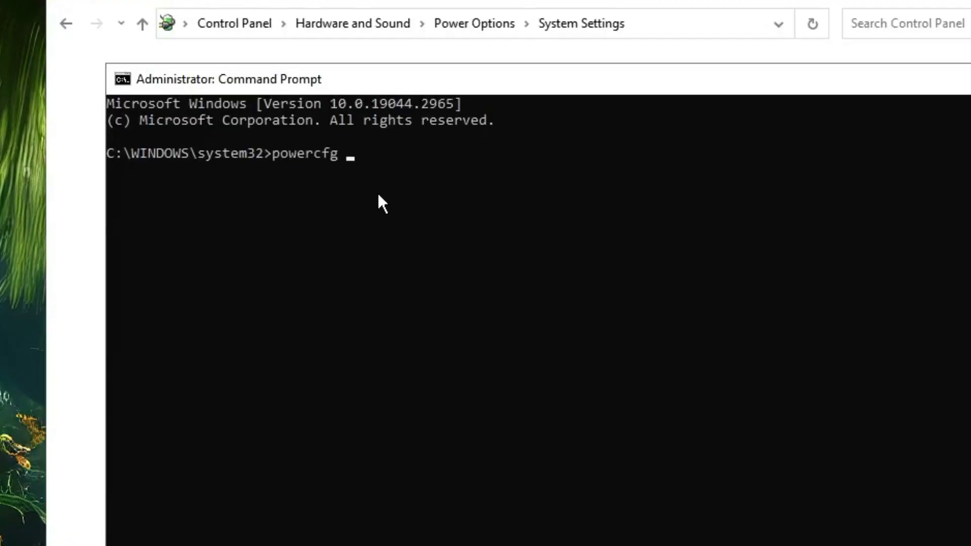
pyautogui.write('/h')
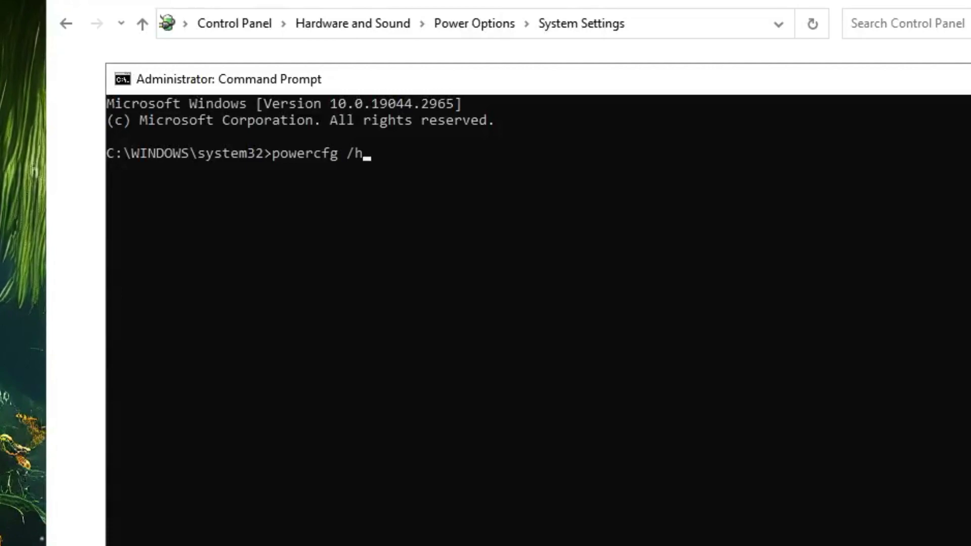
pyautogui.write('ibernate o')
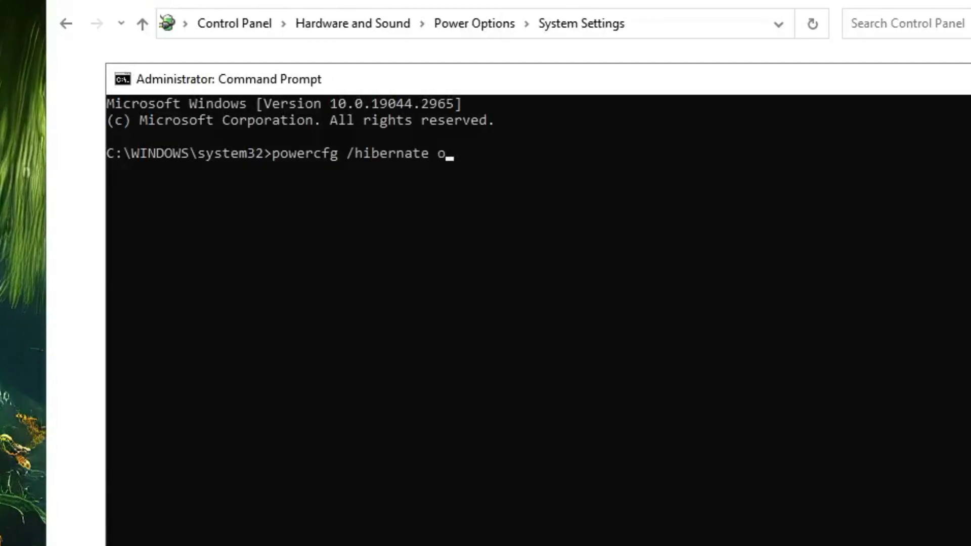
pyautogui.write('n')
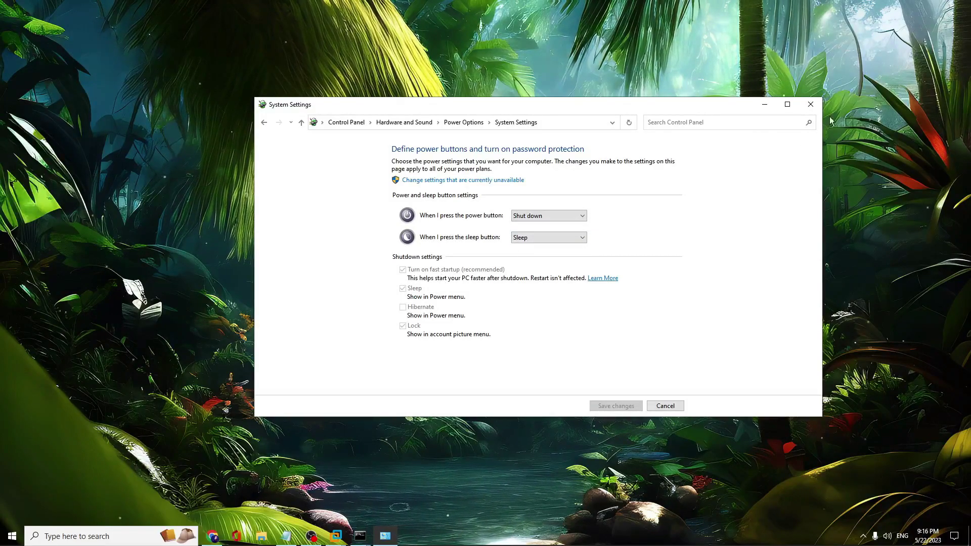
# - Close the shutdown settings window and turn off 'Automatically save my restartable apps' in Sign-in options
pyautogui.click(810, 106)
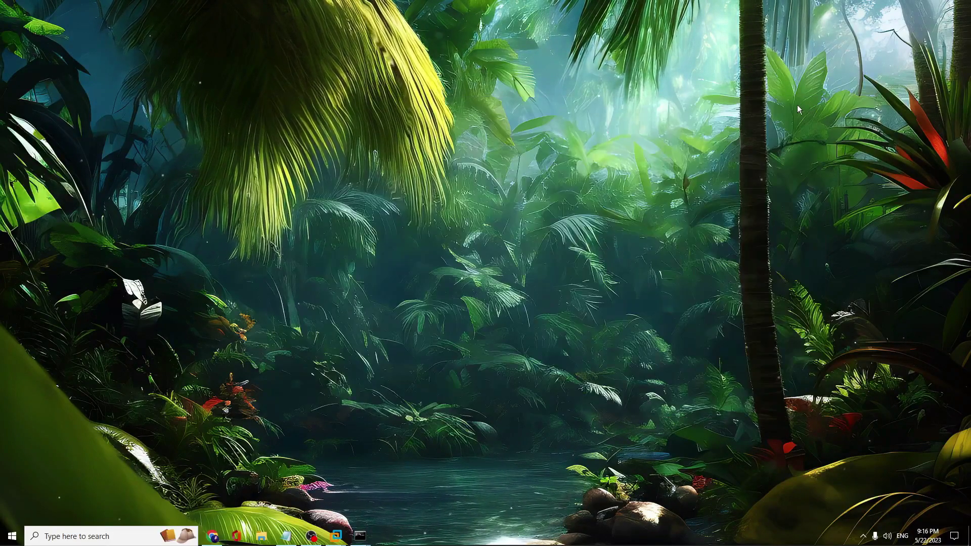
pyautogui.rightClick(13, 536)
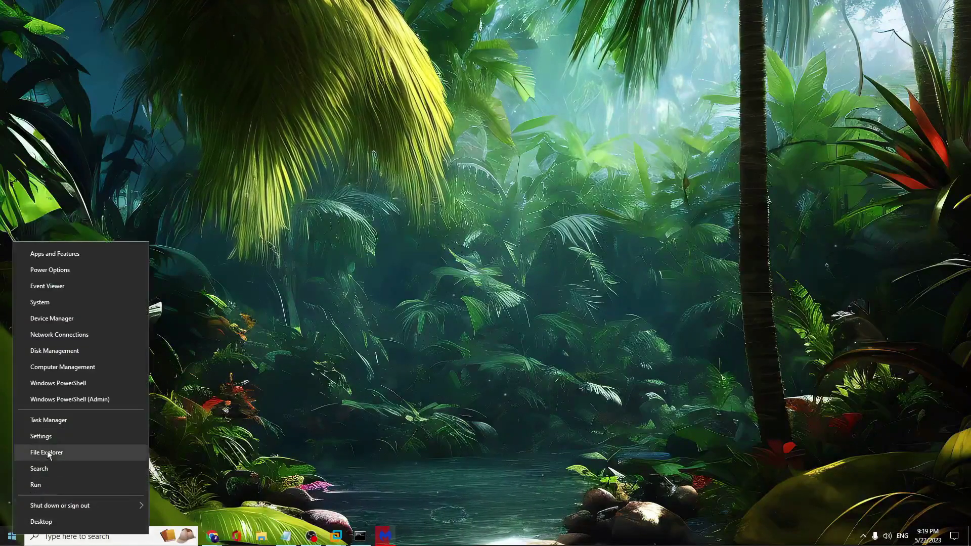
pyautogui.click(46, 436)
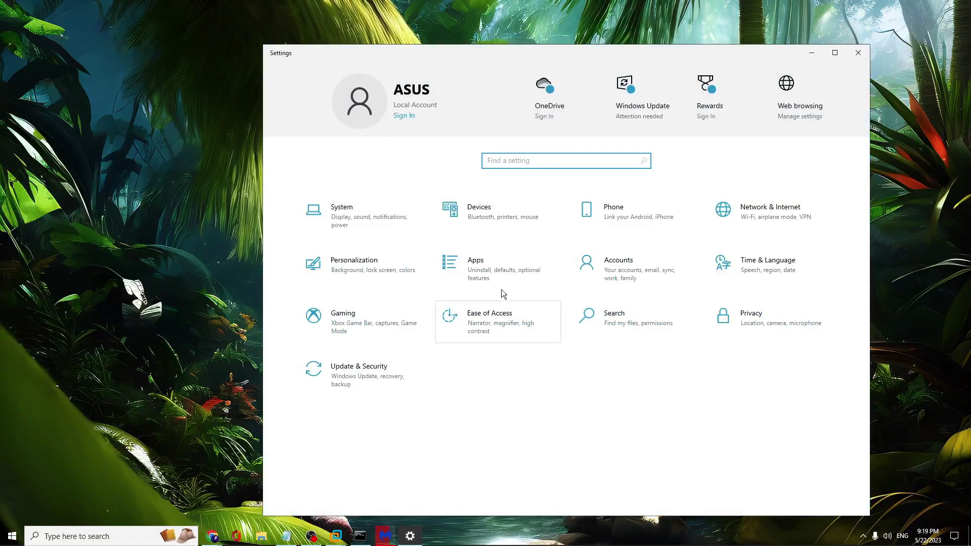
pyautogui.click(634, 262)
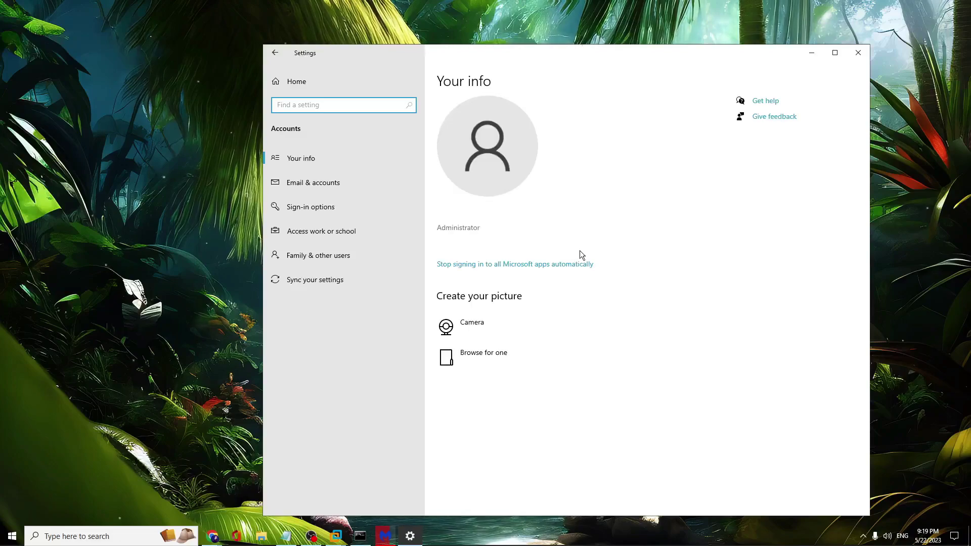
pyautogui.click(317, 210)
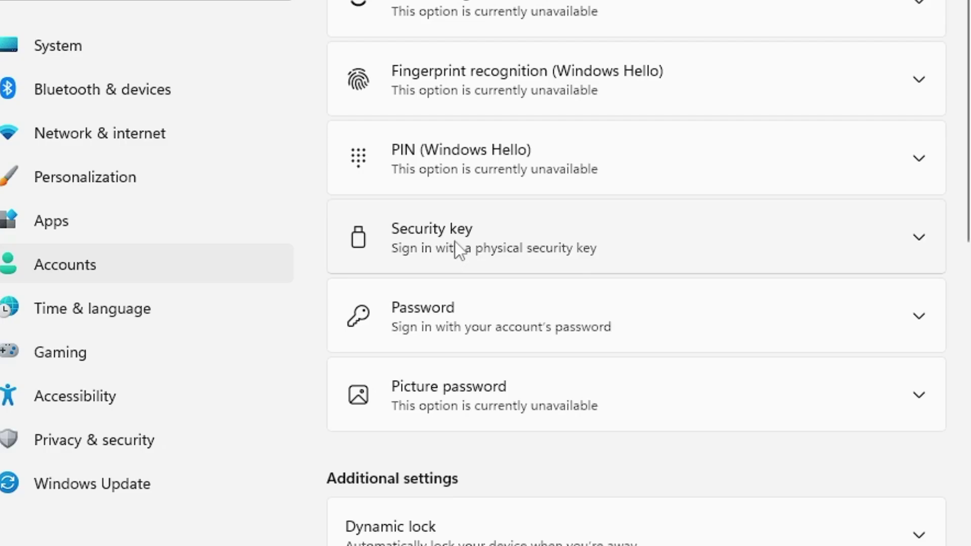
pyautogui.scroll(-2, 455, 242)
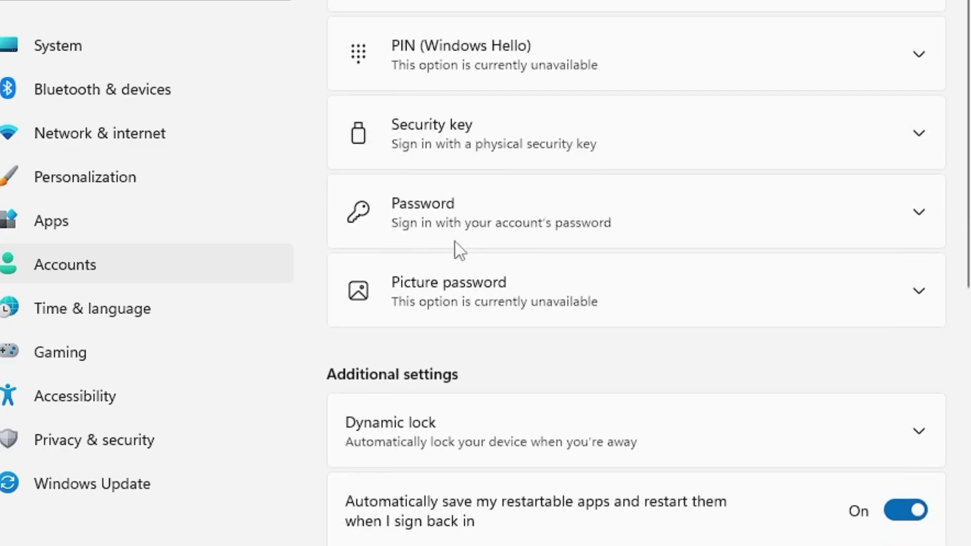
pyautogui.scroll(-2, 455, 242)
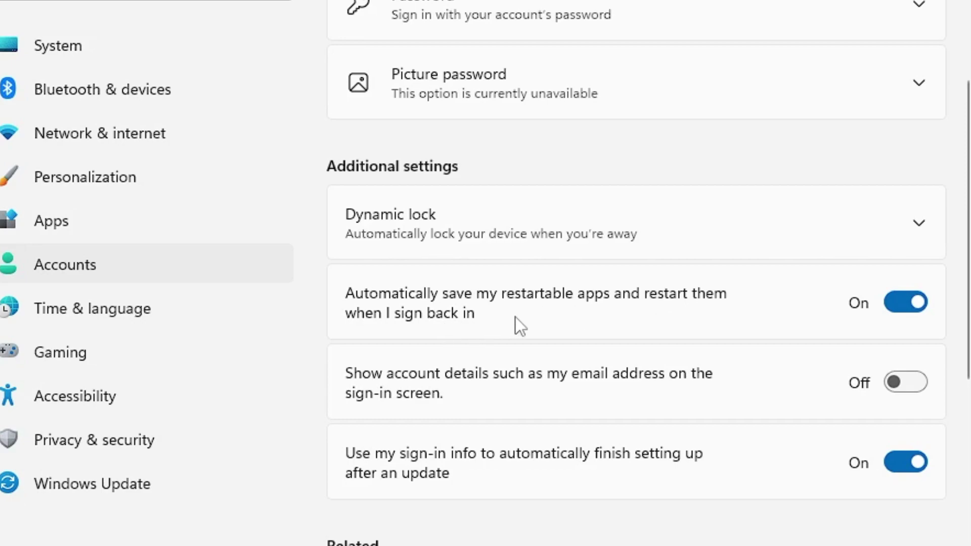
pyautogui.click(905, 311)
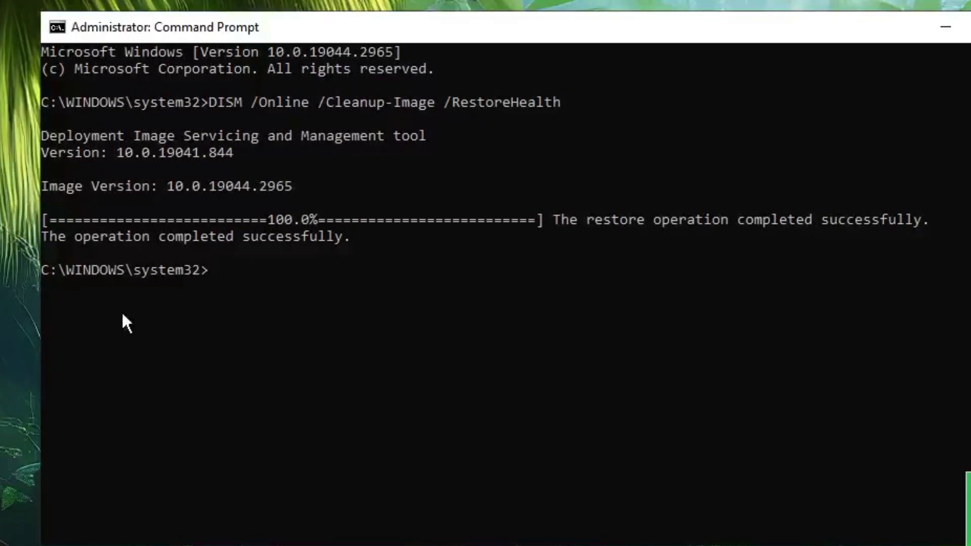
pyautogui.write('sfc')
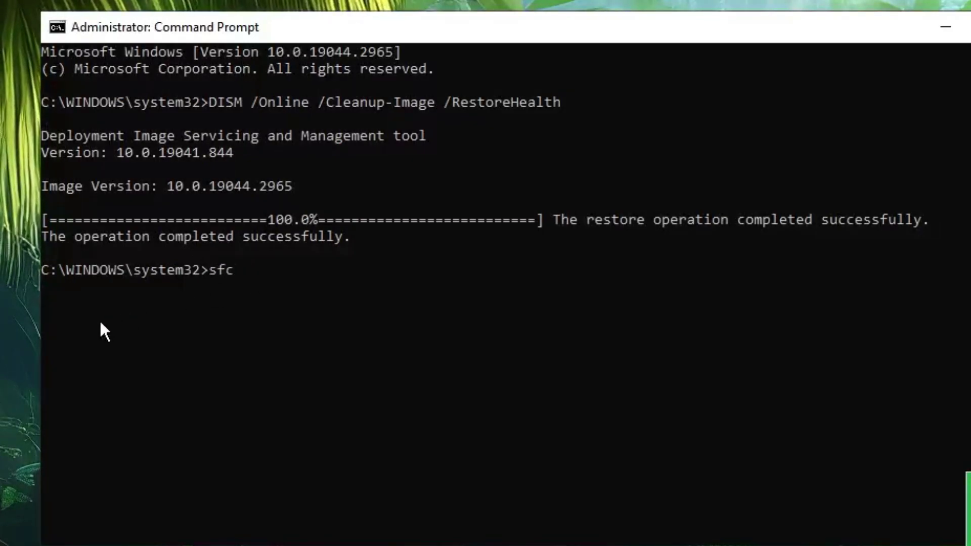
pyautogui.write(' /scannow')
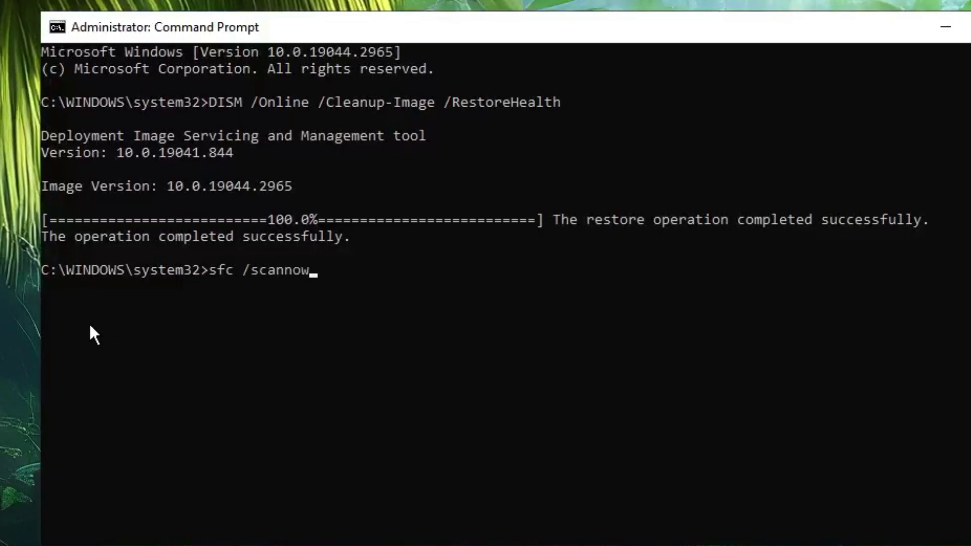
# - Run sfc /scannow in the administrator Command Prompt
pyautogui.press('Return')
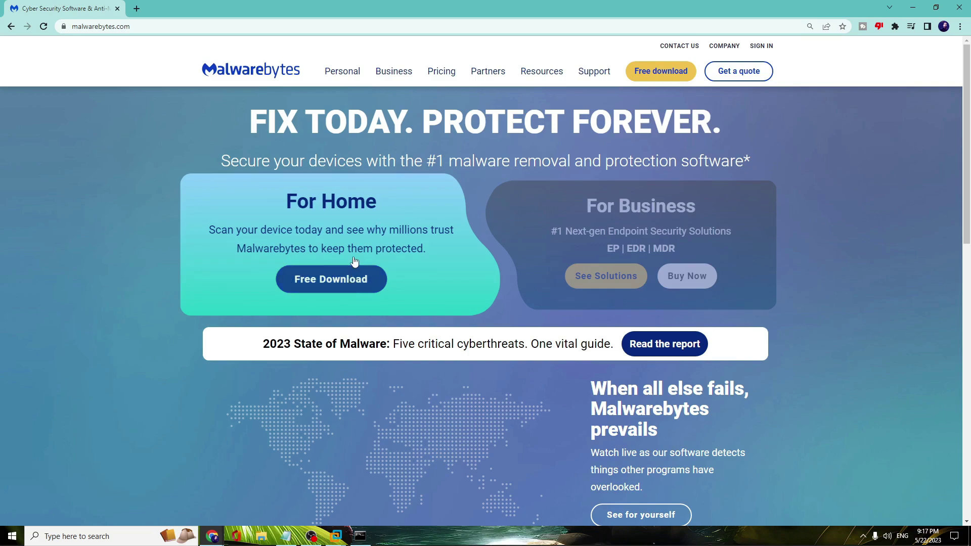
# - Download the free Malwarebytes for Home installer and minimize Chrome
pyautogui.click(335, 286)
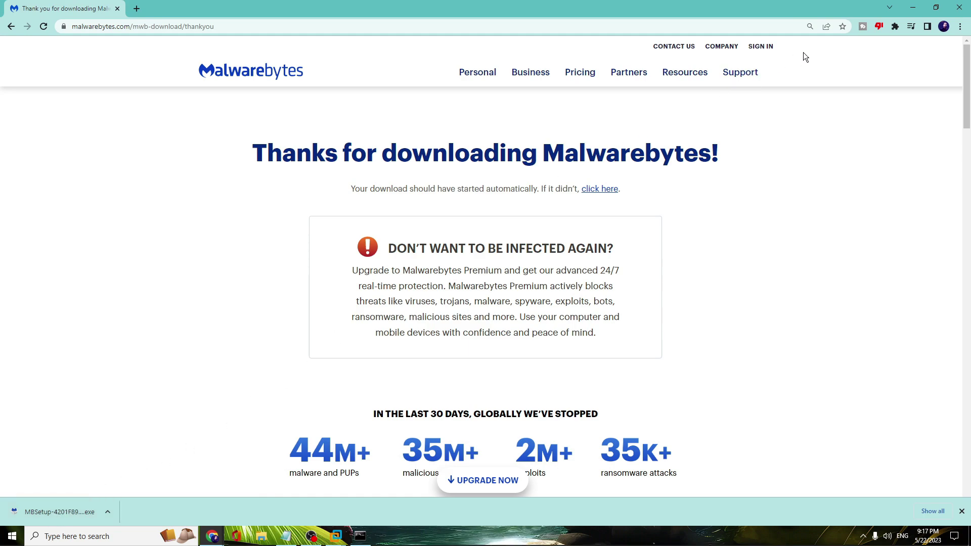
pyautogui.click(912, 8)
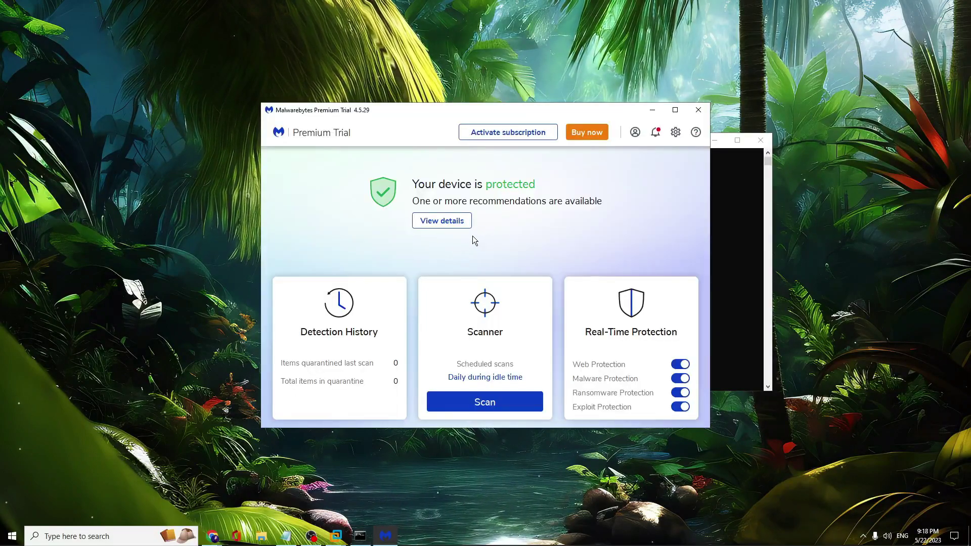
# - Start a Malwarebytes threat scan from the Scanner card and minimize the window
pyautogui.click(483, 408)
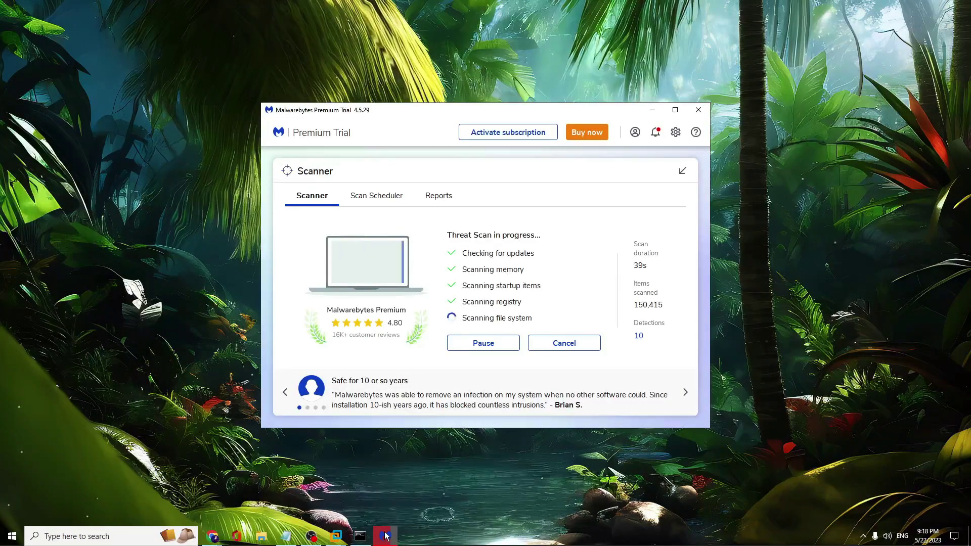
pyautogui.click(387, 538)
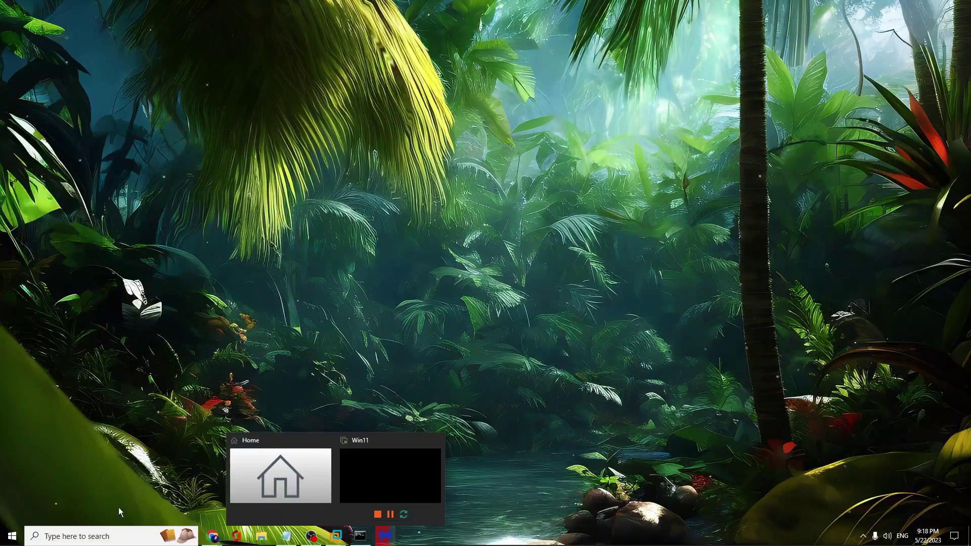
# - Open Task Manager on its Startup tab showing app status and startup impact
pyautogui.rightClick(12, 536)
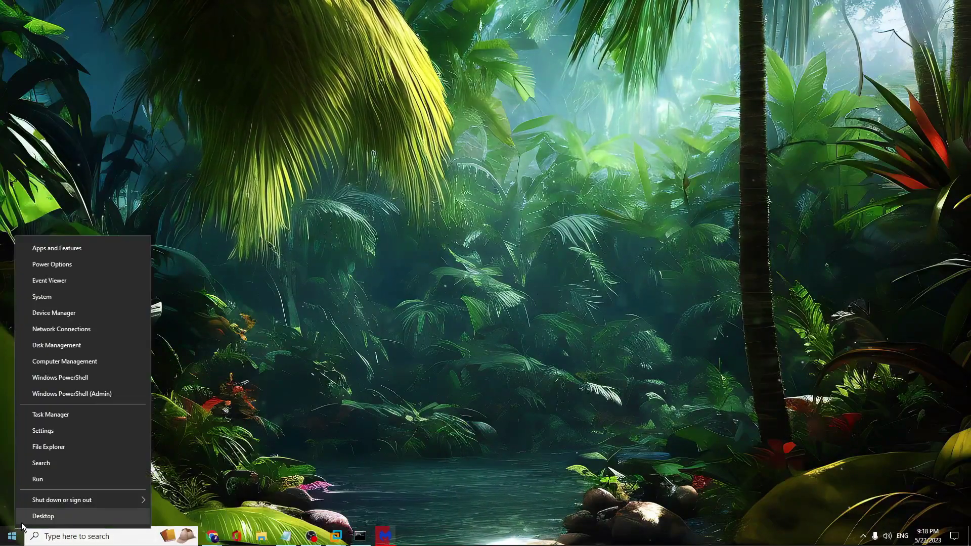
pyautogui.click(56, 419)
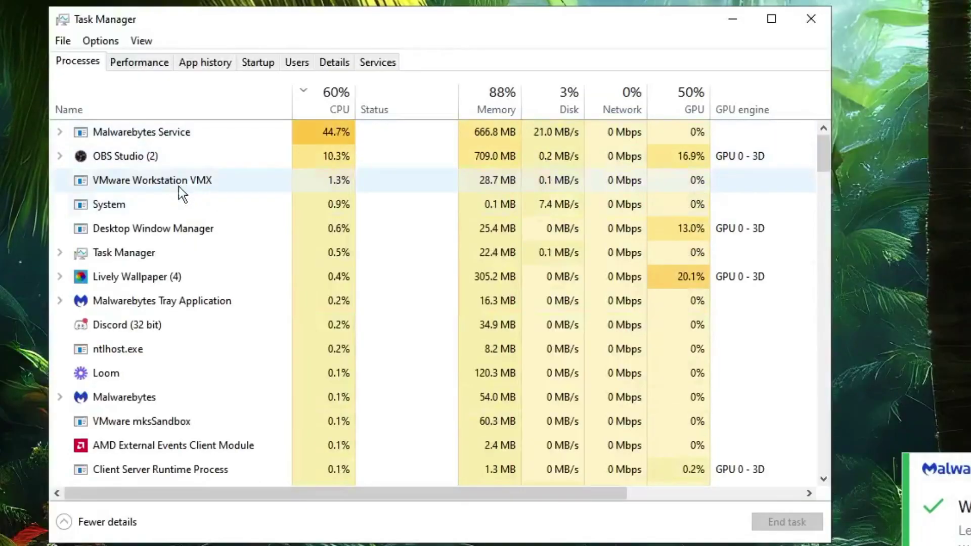
pyautogui.click(257, 61)
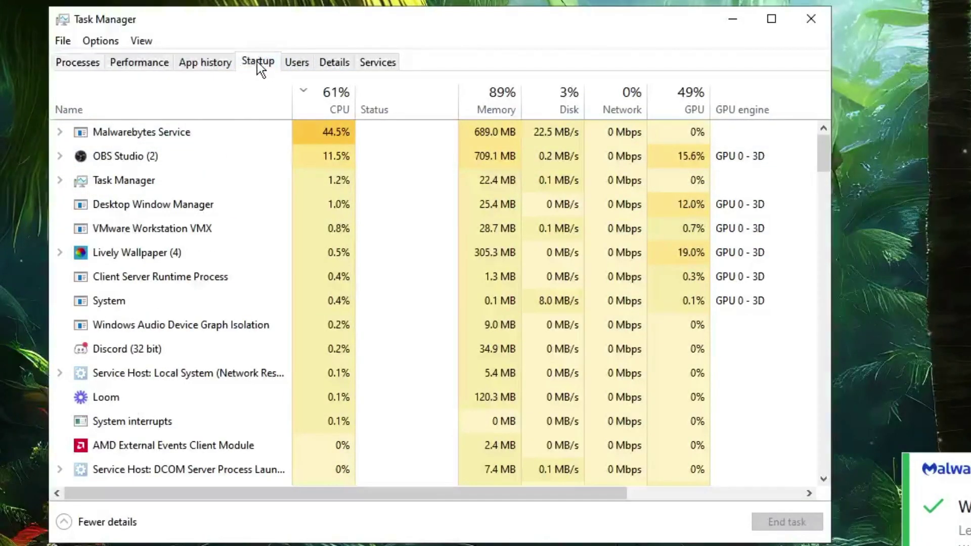
pyautogui.click(131, 197)
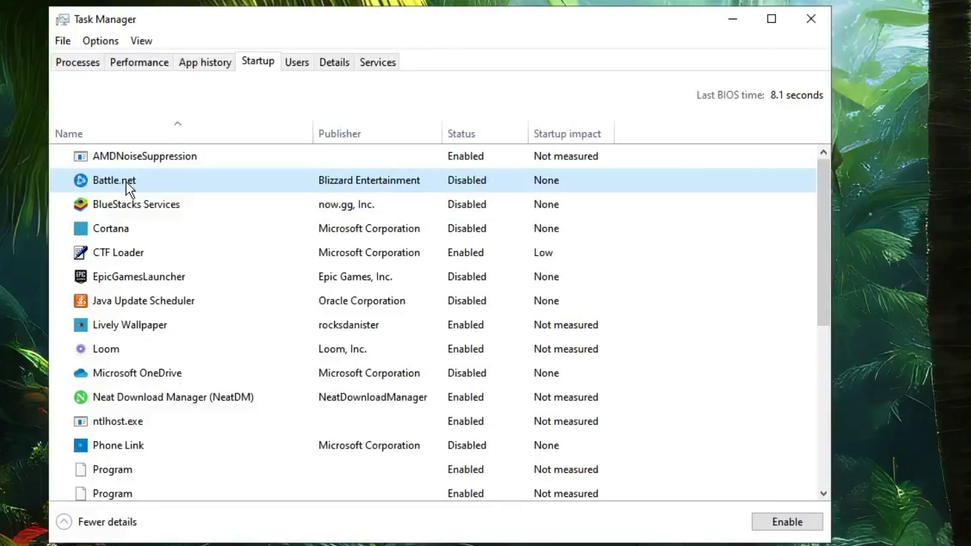
# - Review BlueStacks Services, Java Update Scheduler, Lively Wallpaper and Microsoft OneDrive, leaving OneDrive disabled
pyautogui.click(126, 206)
pyautogui.click(136, 302)
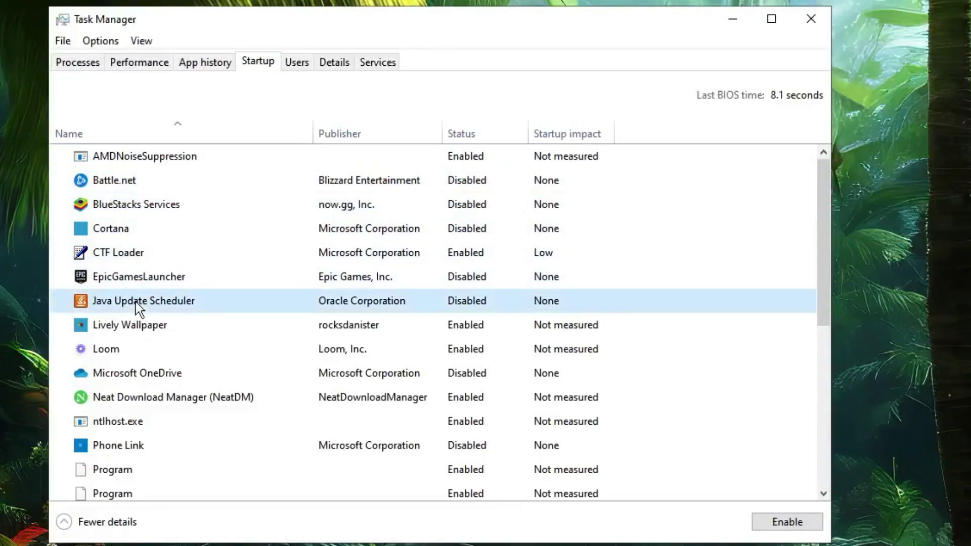
pyautogui.click(129, 322)
pyautogui.click(126, 375)
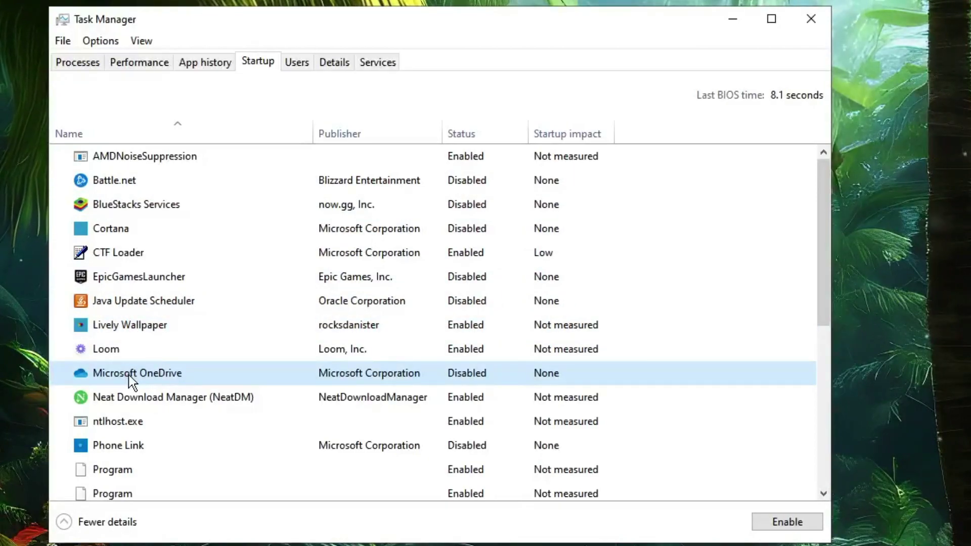
pyautogui.rightClick(134, 377)
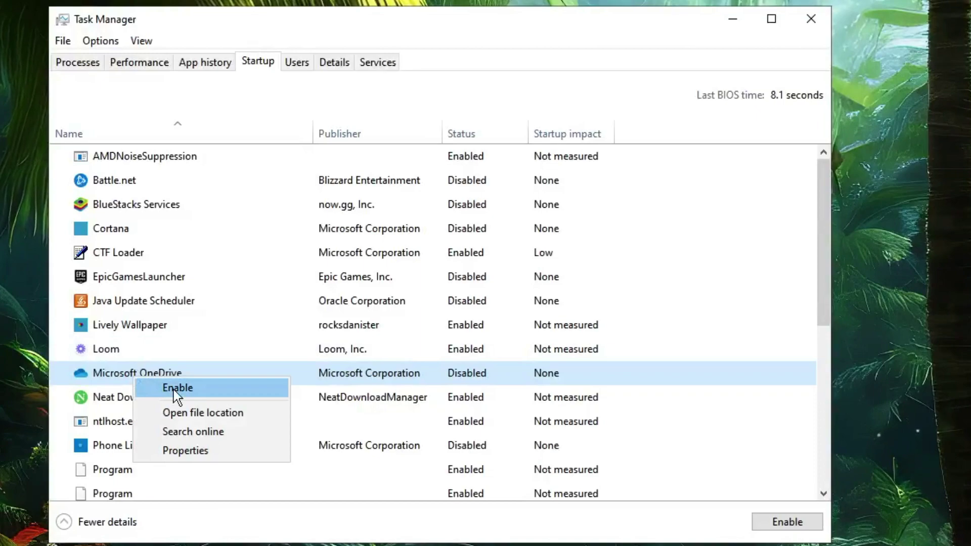
pyautogui.click(328, 379)
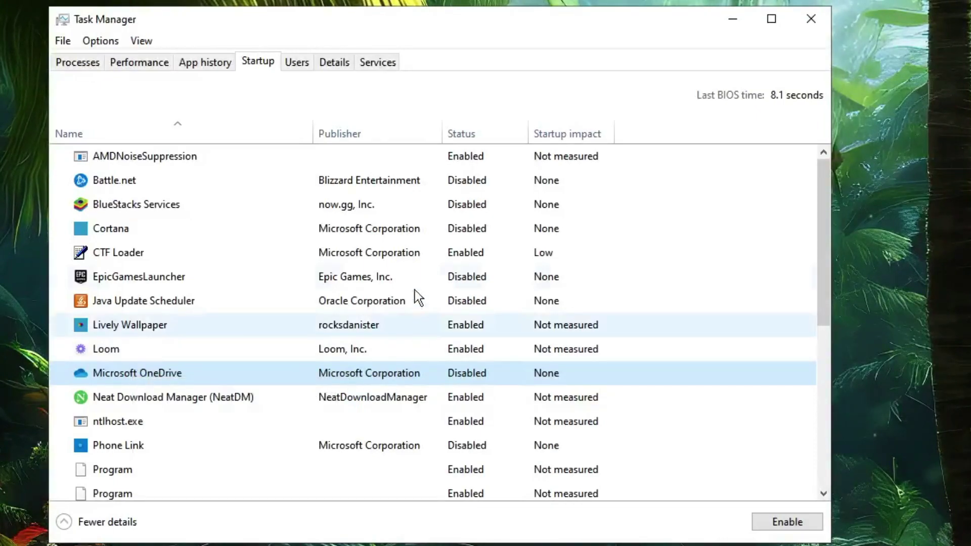